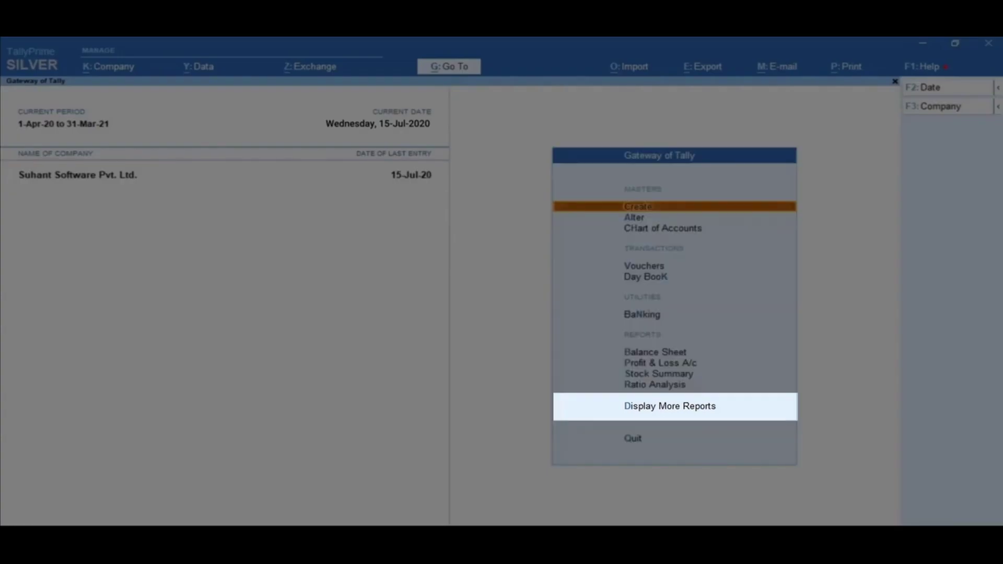
- Open the Trial Balance in detailed form and list it ledger-wise from Opening Stock
{"action": "key", "text": "d"}
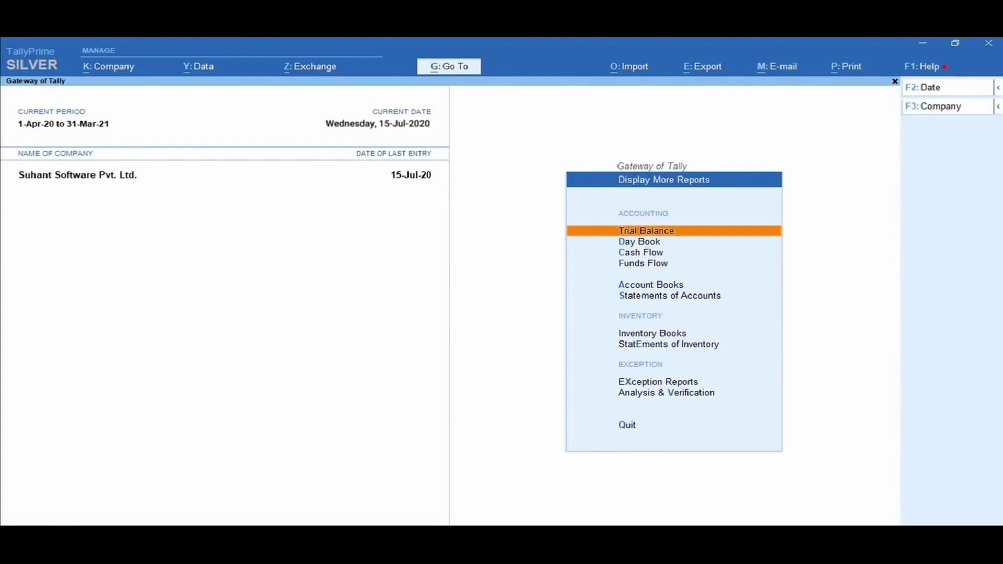
{"action": "key", "text": "Return"}
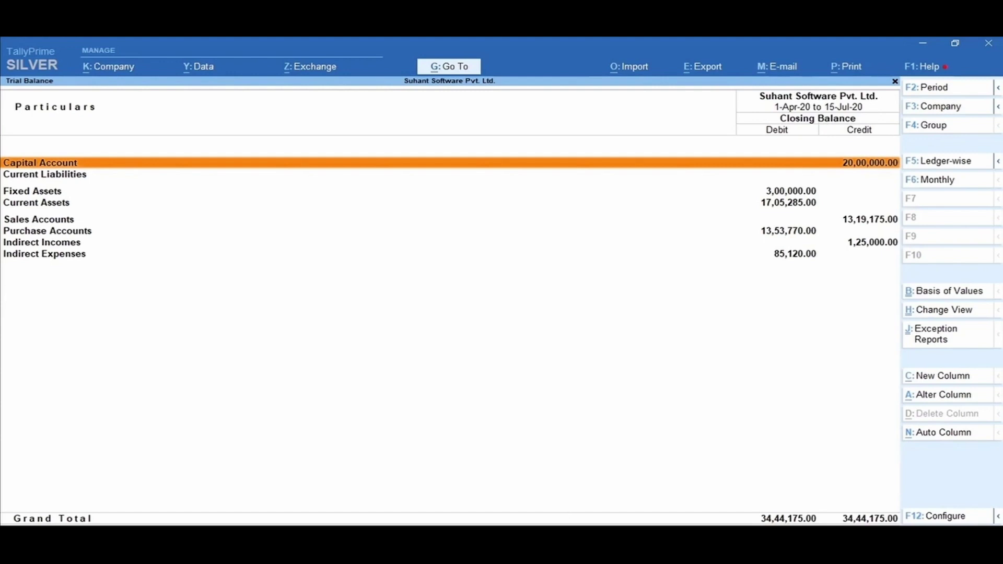
{"action": "key", "text": "alt+F5"}
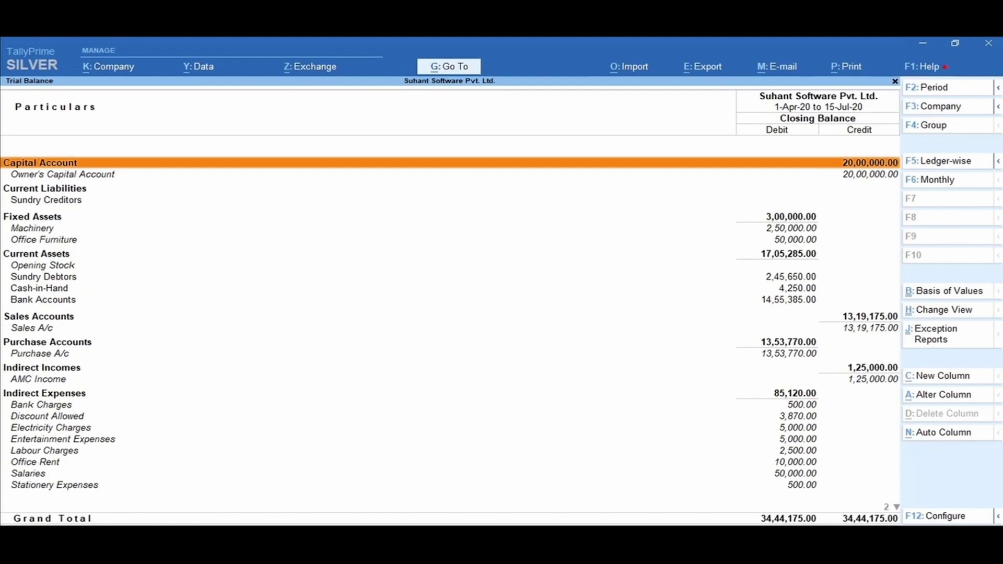
{"action": "key", "text": "F5"}
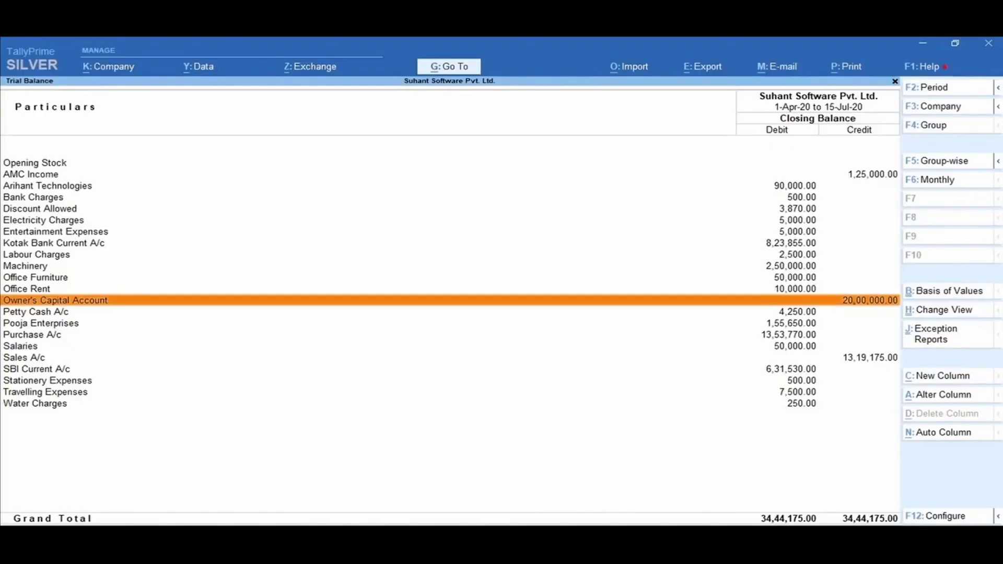
{"action": "key", "text": "Up"}
{"action": "key", "text": "Up"}
{"action": "key", "text": "Up"}
{"action": "key", "text": "Up"}
{"action": "key", "text": "Up"}
{"action": "key", "text": "Up"}
{"action": "key", "text": "Up"}
{"action": "key", "text": "Up"}
{"action": "key", "text": "Up"}
{"action": "key", "text": "Up"}
{"action": "key", "text": "Up"}
{"action": "key", "text": "Up"}
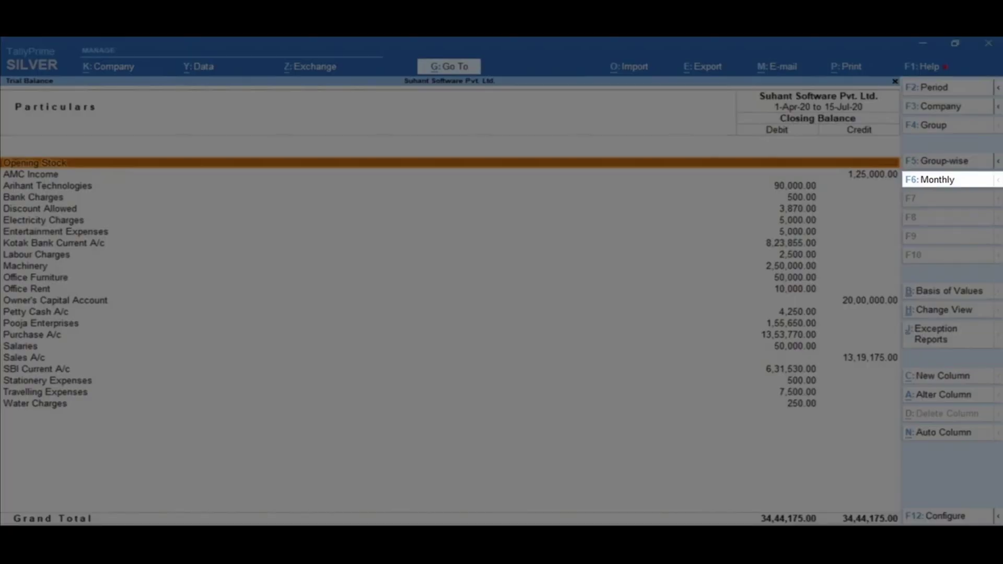
- Show the Trial Balance as a monthly summary and drill into April's group summary
{"action": "key", "text": "F6"}
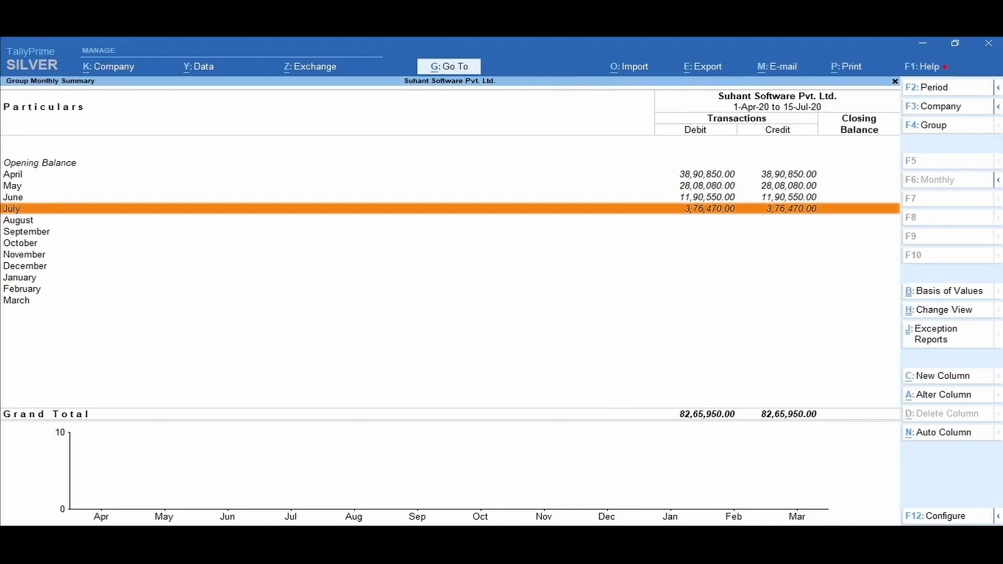
{"action": "key", "text": "Up"}
{"action": "key", "text": "Up"}
{"action": "key", "text": "Up"}
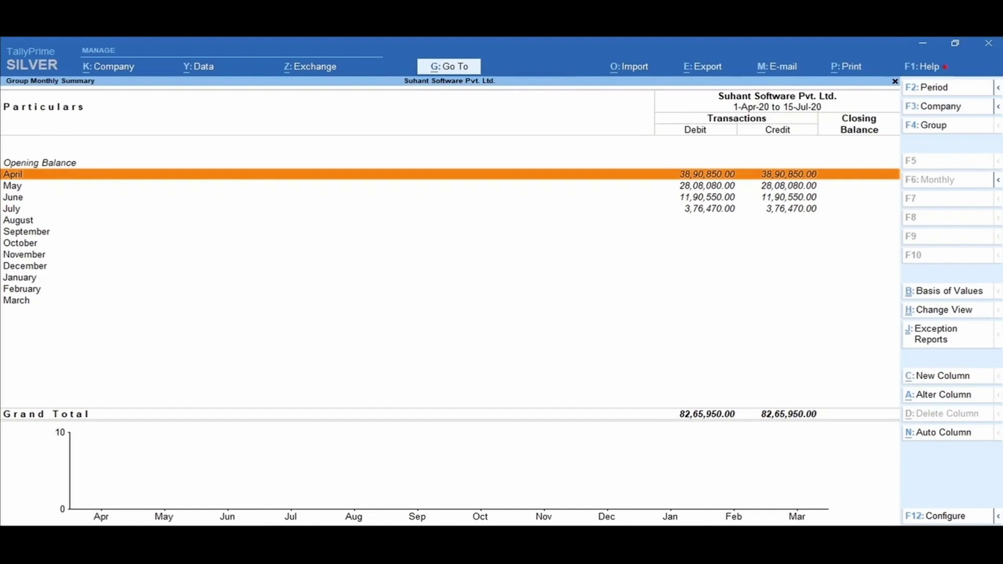
{"action": "key", "text": "Return"}
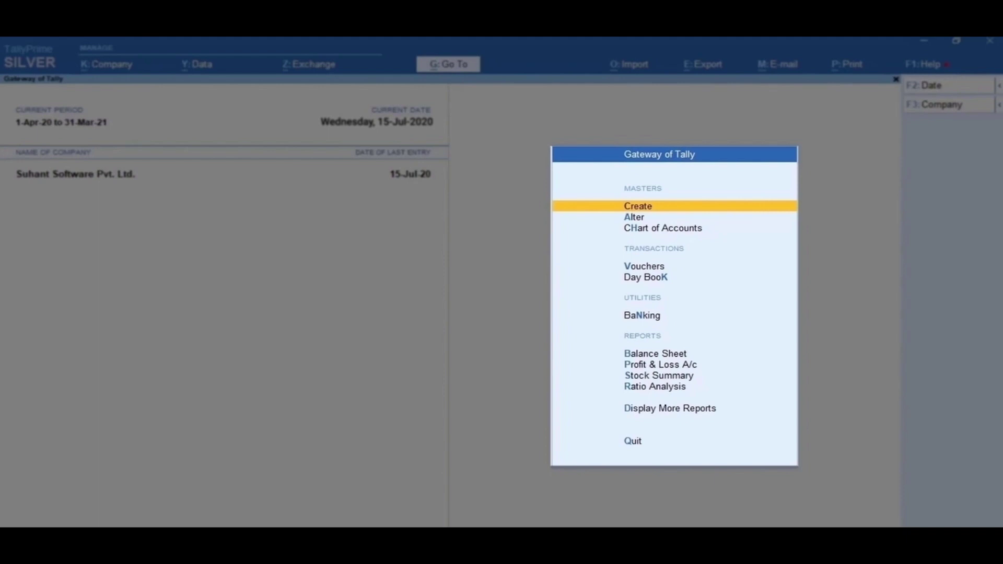
- Open the Profit & Loss A/c for the period 1-4-2020 to 31-7-2020
{"action": "key", "text": "p"}
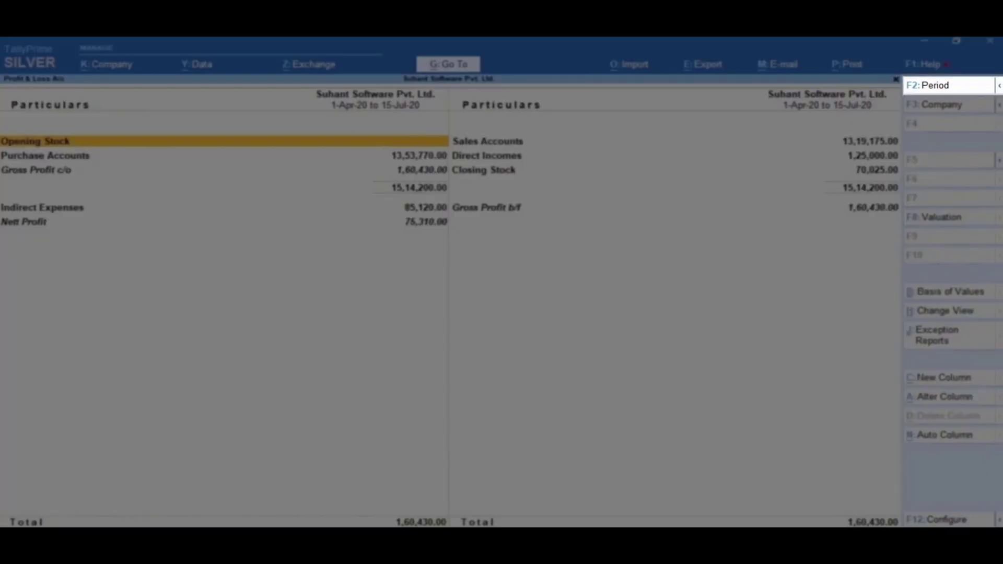
{"action": "key", "text": "F2"}
{"action": "type", "text": "1 April 2"}
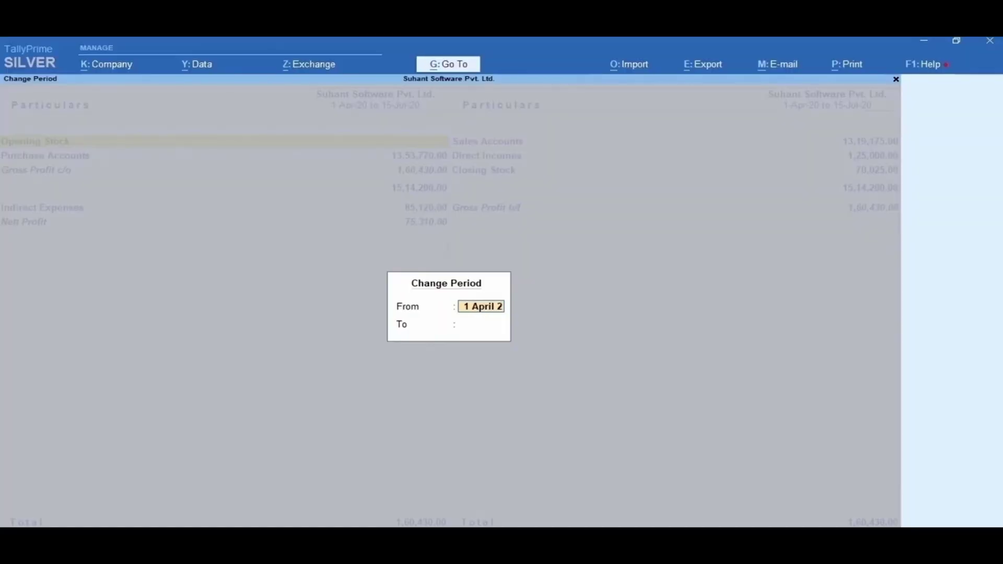
{"action": "key", "text": "Return"}
{"action": "type", "text": "31 July 2"}
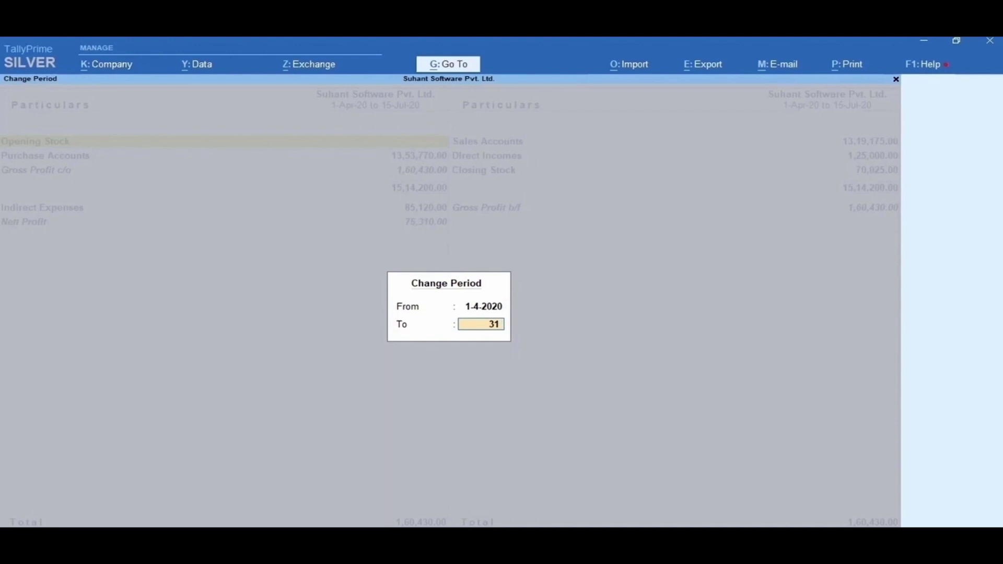
{"action": "key", "text": "Return"}
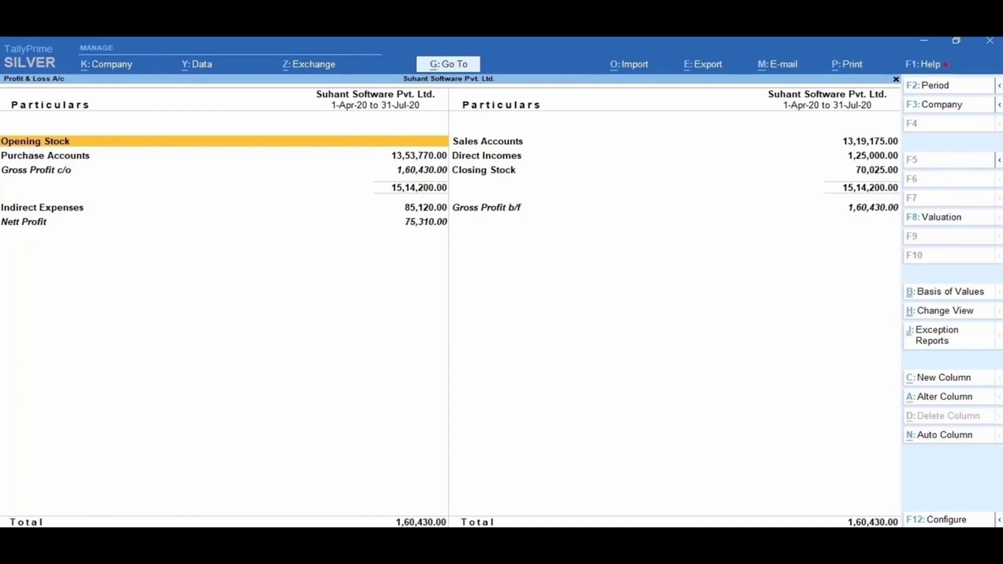
- Expand the Profit & Loss A/c to Detailed and bring up the Change View list
{"action": "key", "text": "alt"}
{"action": "key", "text": "alt+F5"}
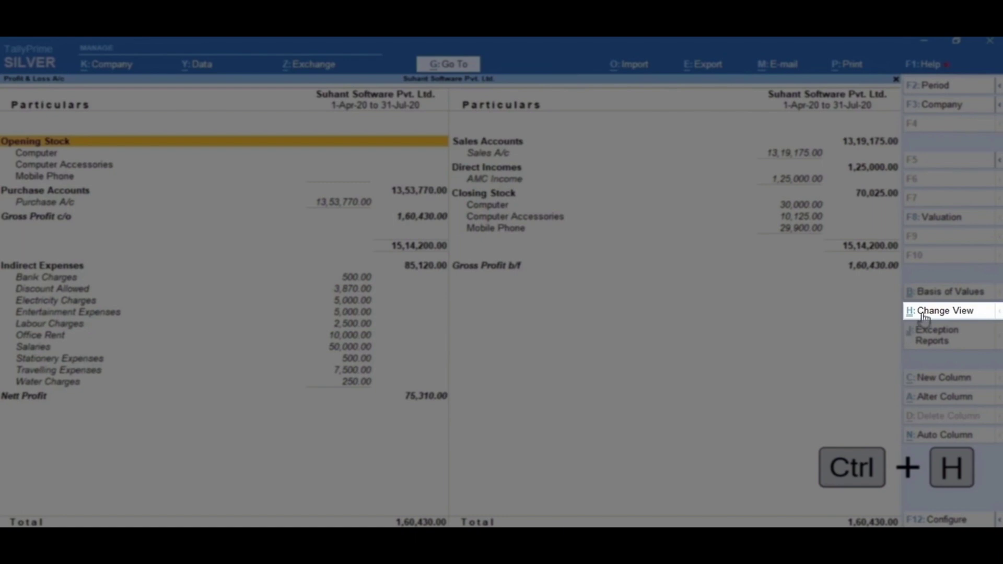
{"action": "left_click", "coordinate": [924, 313]}
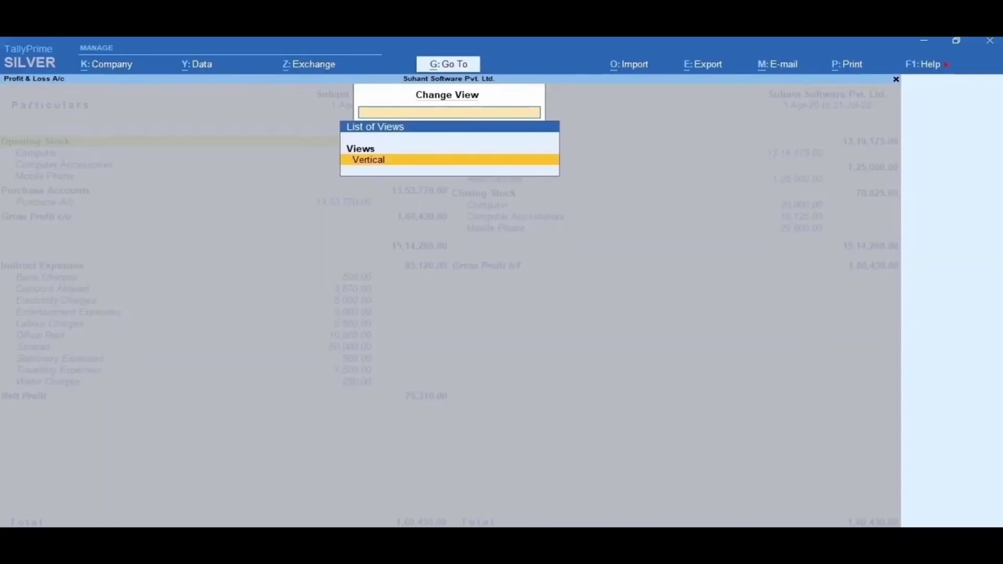
- Switch the Profit & Loss A/c to Vertical view, then back to Horizontal
{"action": "key", "text": "Return"}
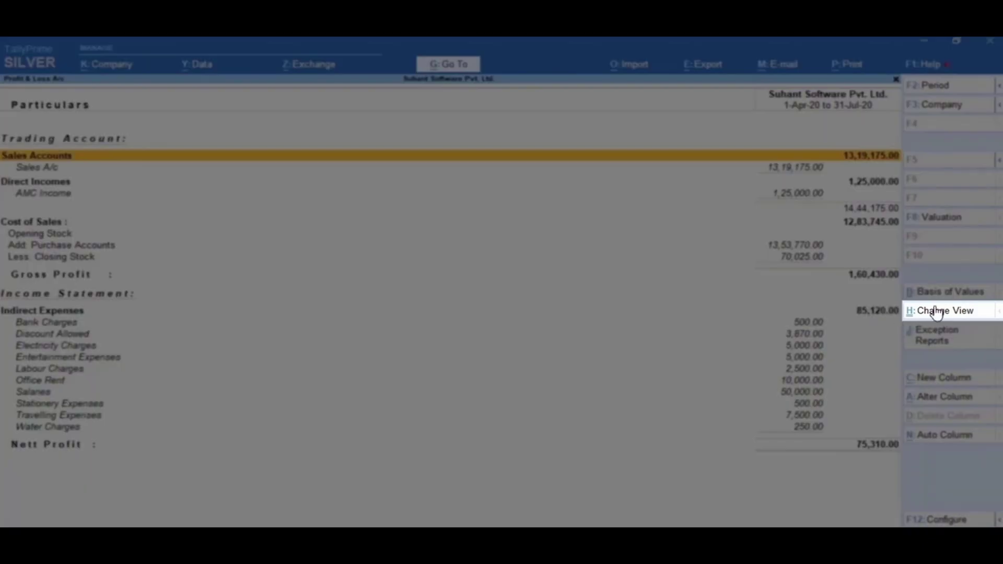
{"action": "left_click", "coordinate": [936, 311]}
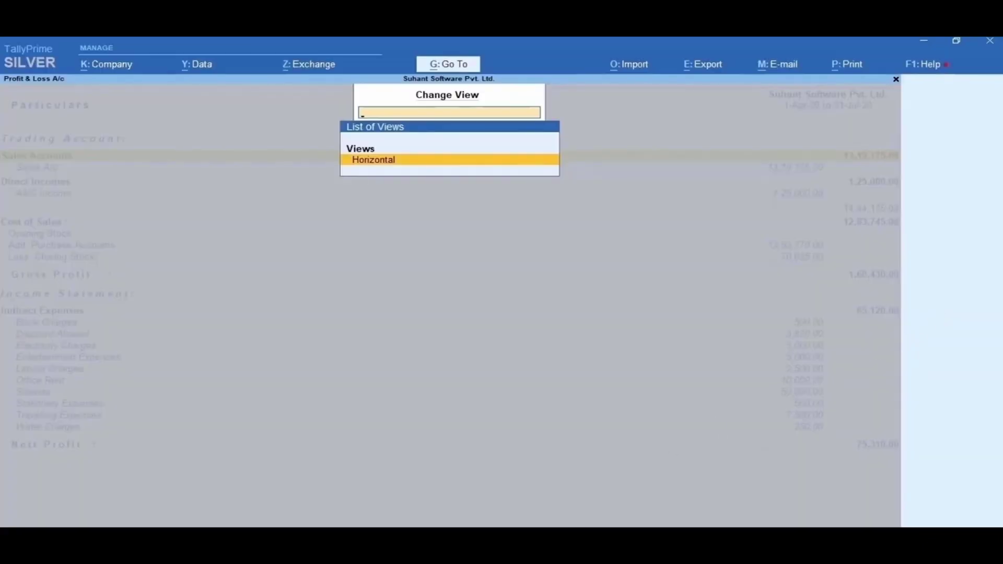
{"action": "key", "text": "Return"}
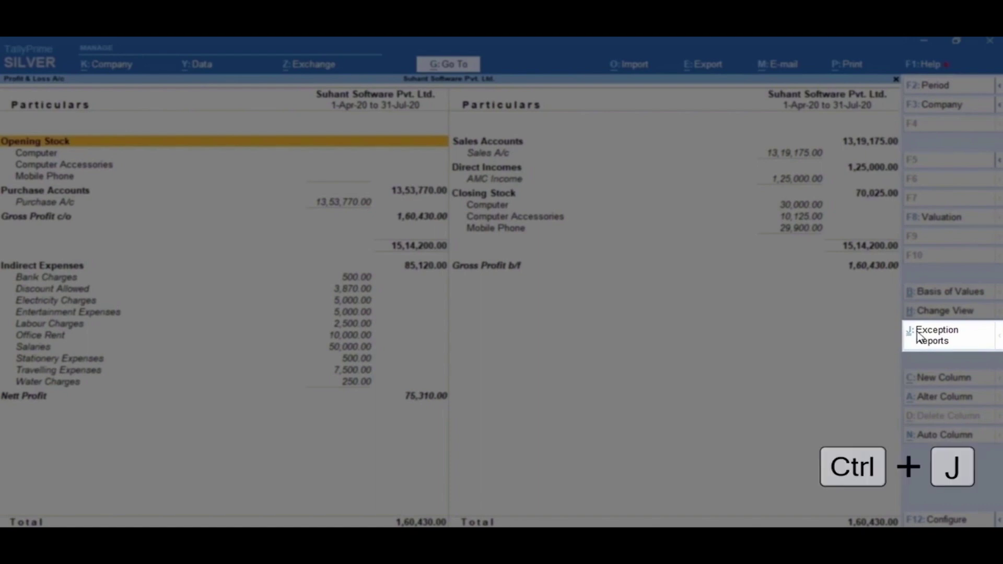
{"action": "key", "text": "ctrl+j"}
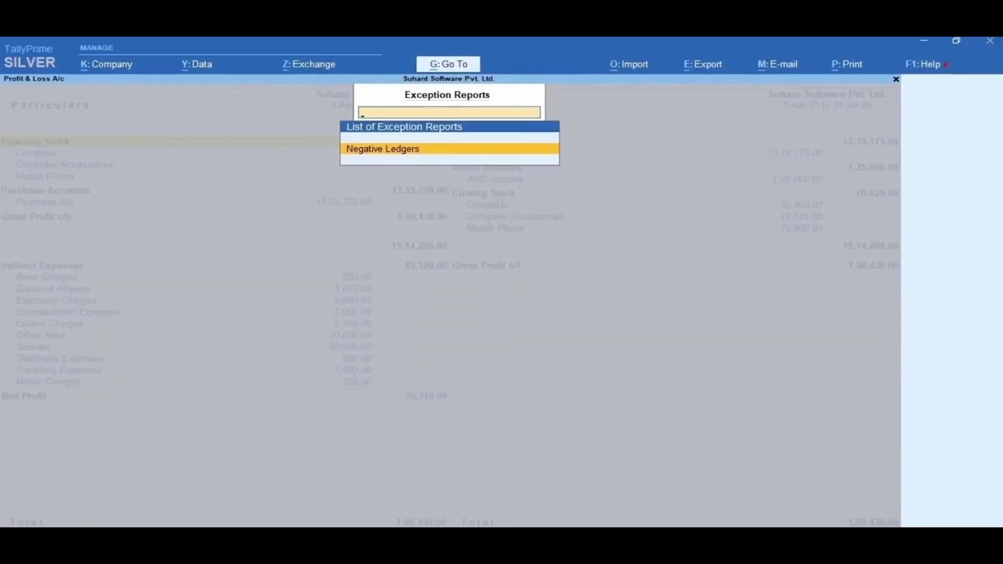
{"action": "key", "text": "Escape"}
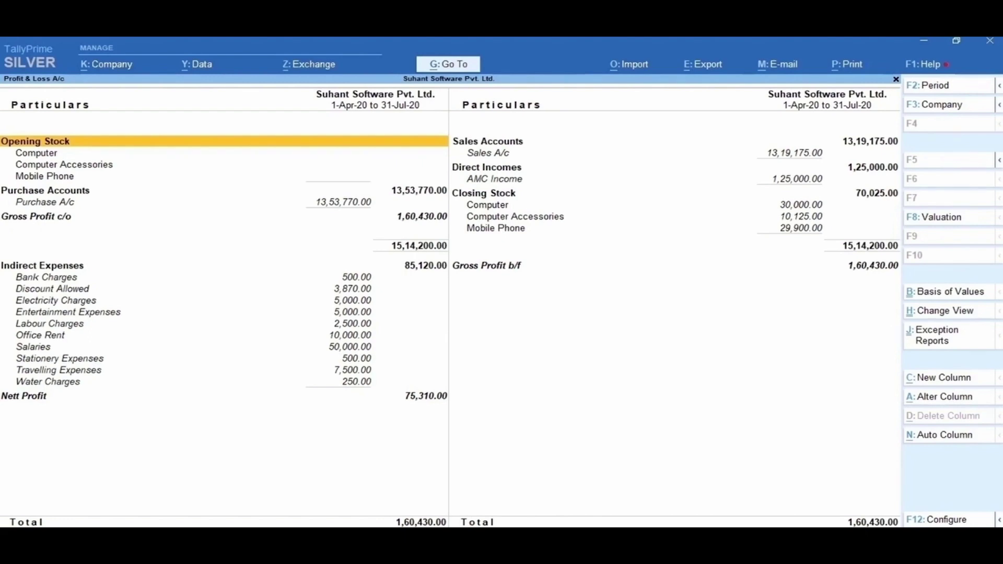
{"action": "key", "text": "alt+F5"}
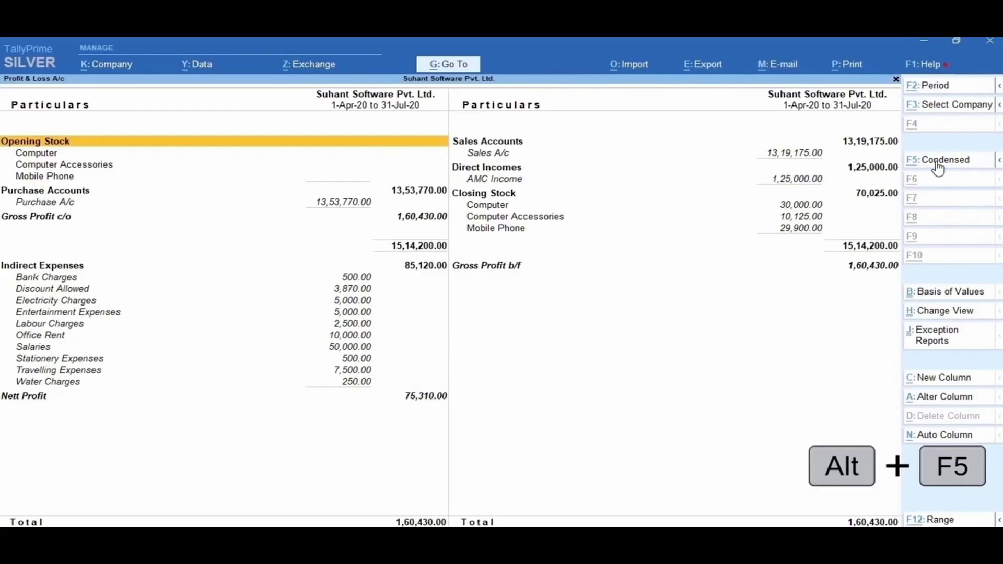
{"action": "left_click", "coordinate": [937, 160]}
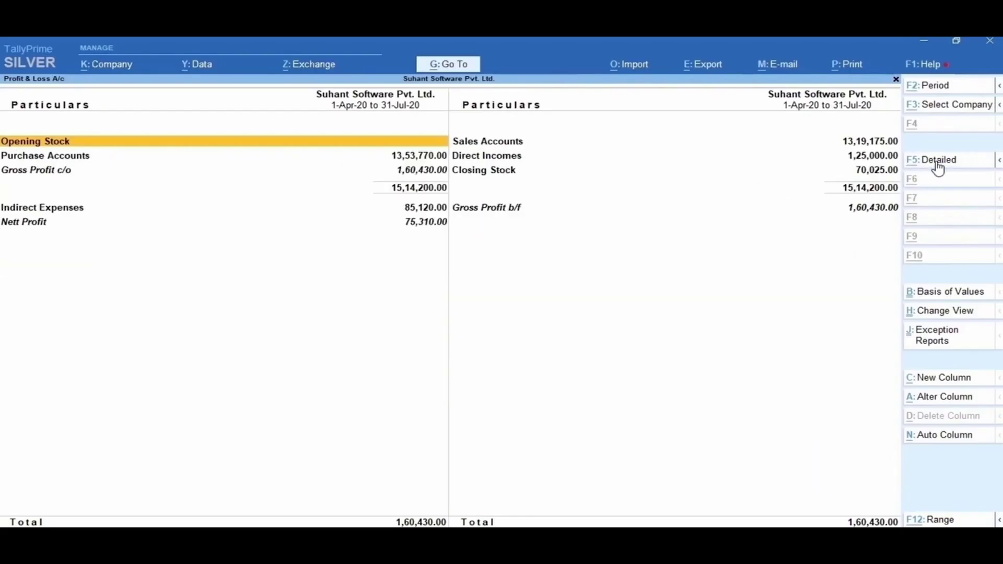
{"action": "left_click", "coordinate": [938, 161]}
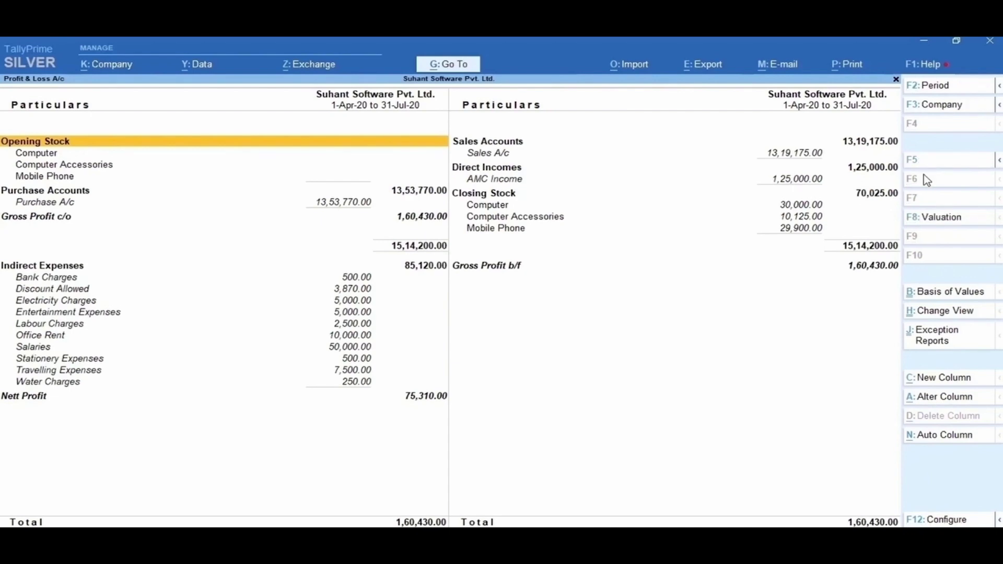
{"action": "left_click", "coordinate": [930, 89]}
- In F12 Configure, set Show Percentages to Yes, keep Detailed, and enable Vertical Profit & Loss
{"action": "key", "text": "F12"}
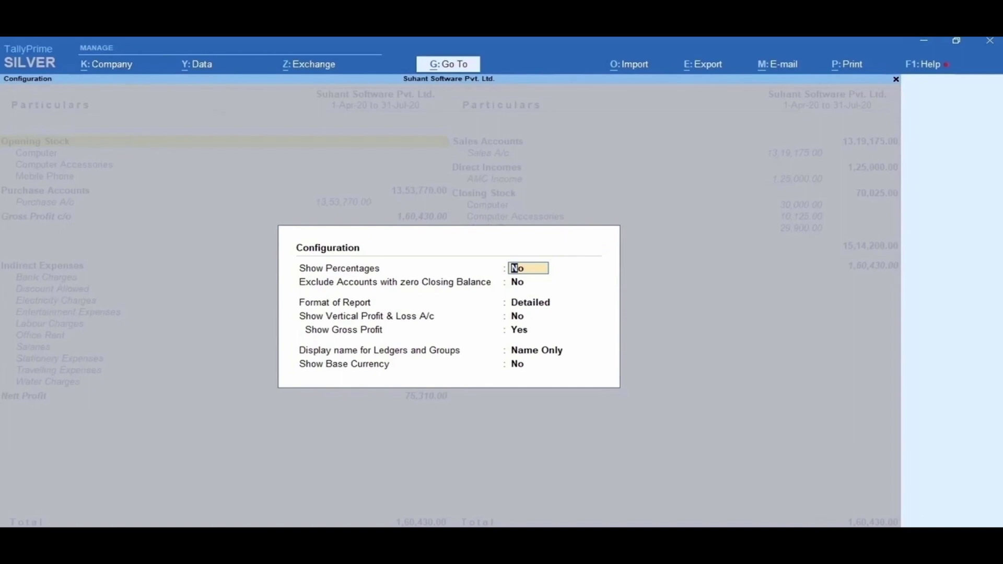
{"action": "type", "text": "Yes"}
{"action": "key", "text": "Return"}
{"action": "key", "text": "Return"}
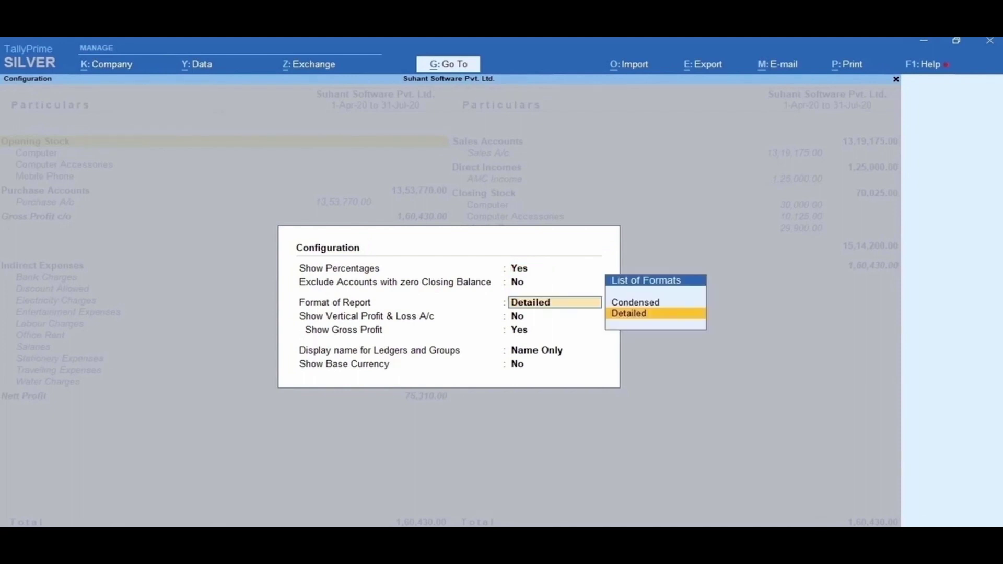
{"action": "key", "text": "Return"}
{"action": "type", "text": "Y"}
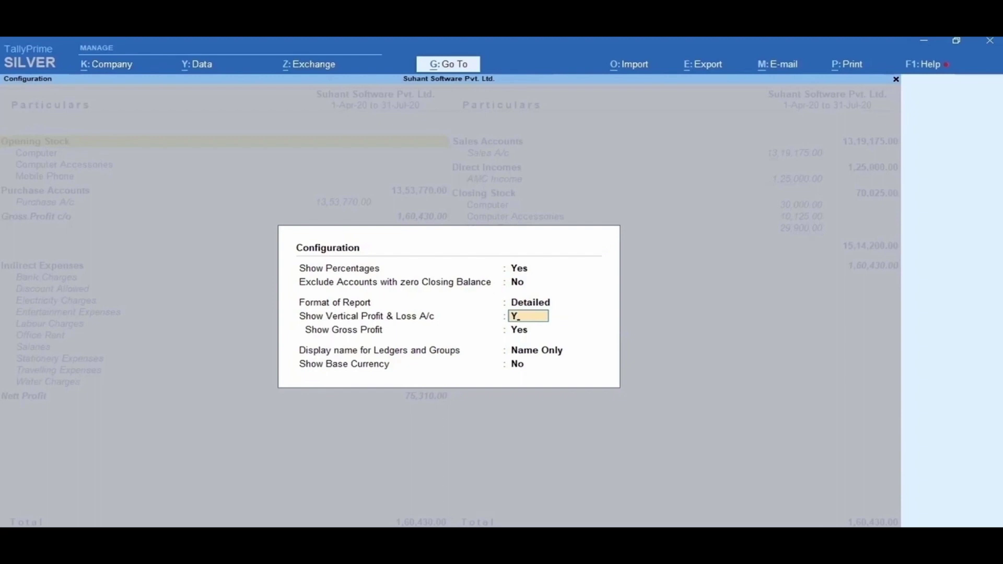
{"action": "type", "text": "es"}
{"action": "key", "text": "Return"}
{"action": "key", "text": "Return"}
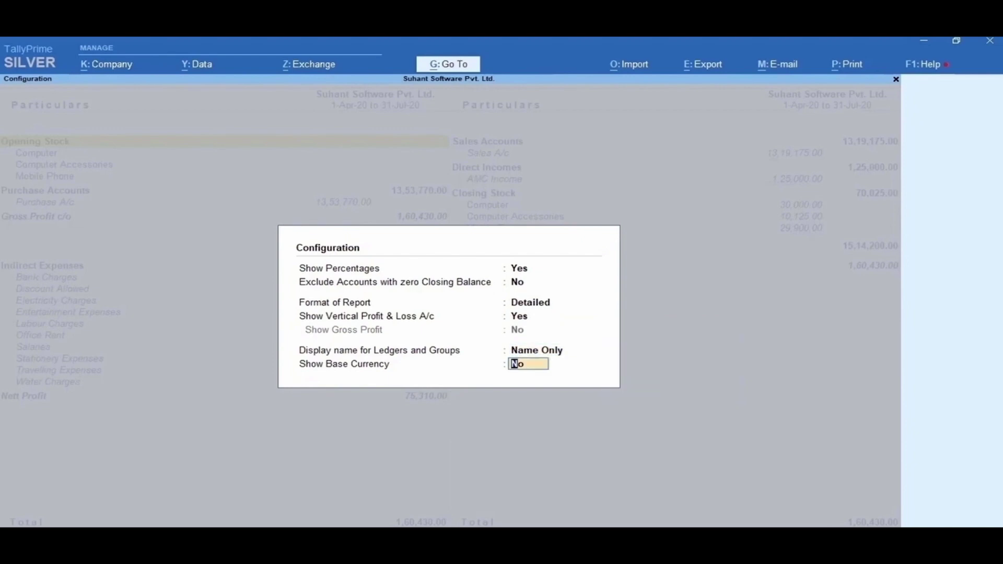